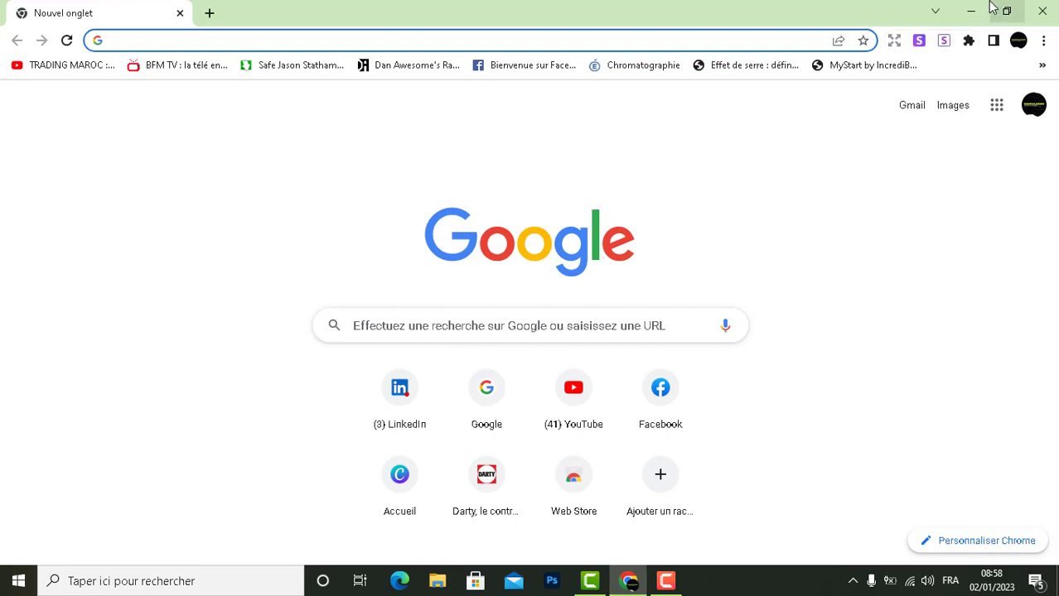
- Go to the desktop and inspect the contents of the extracted li-prospect-finder folder
left_click(974, 13)
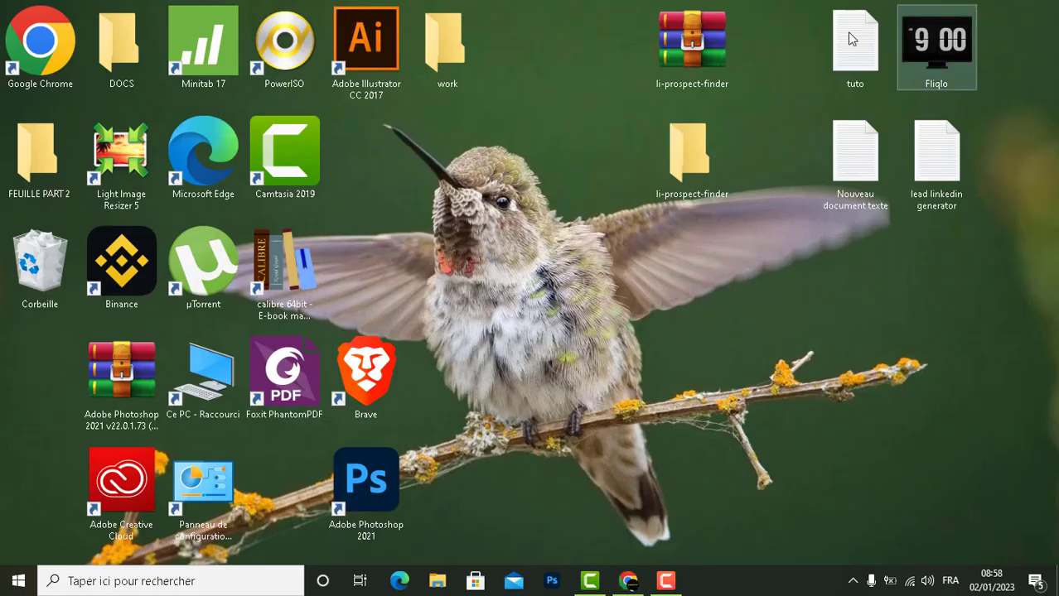
right_click(694, 65)
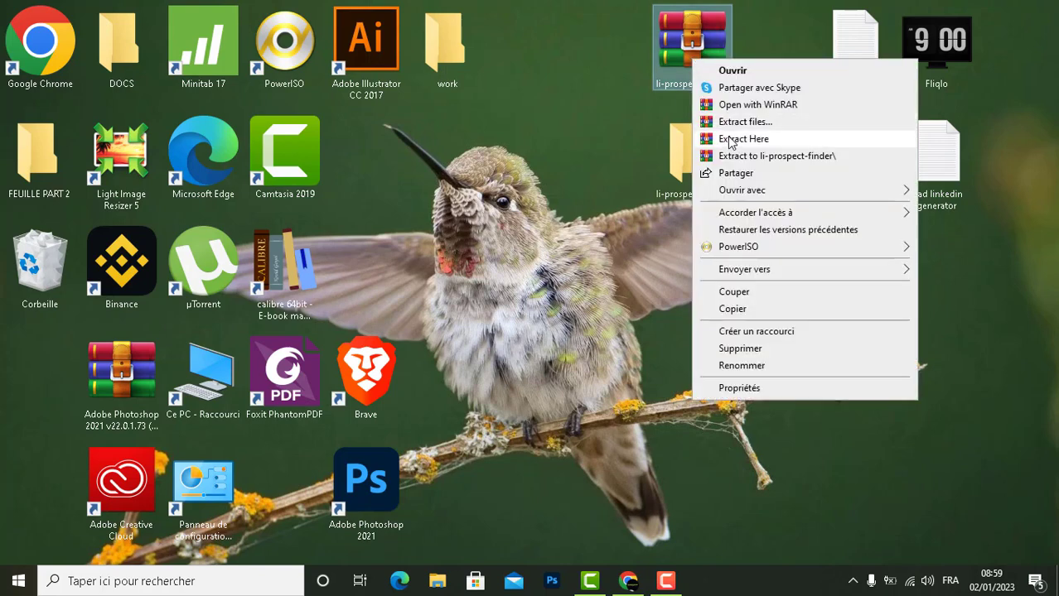
left_click(623, 164)
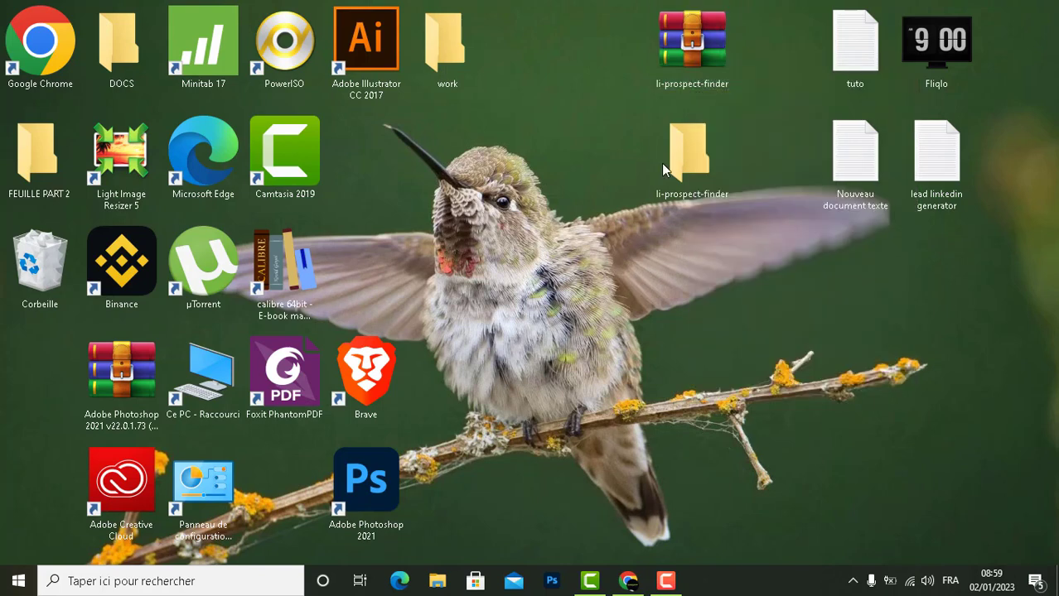
double_click(682, 169)
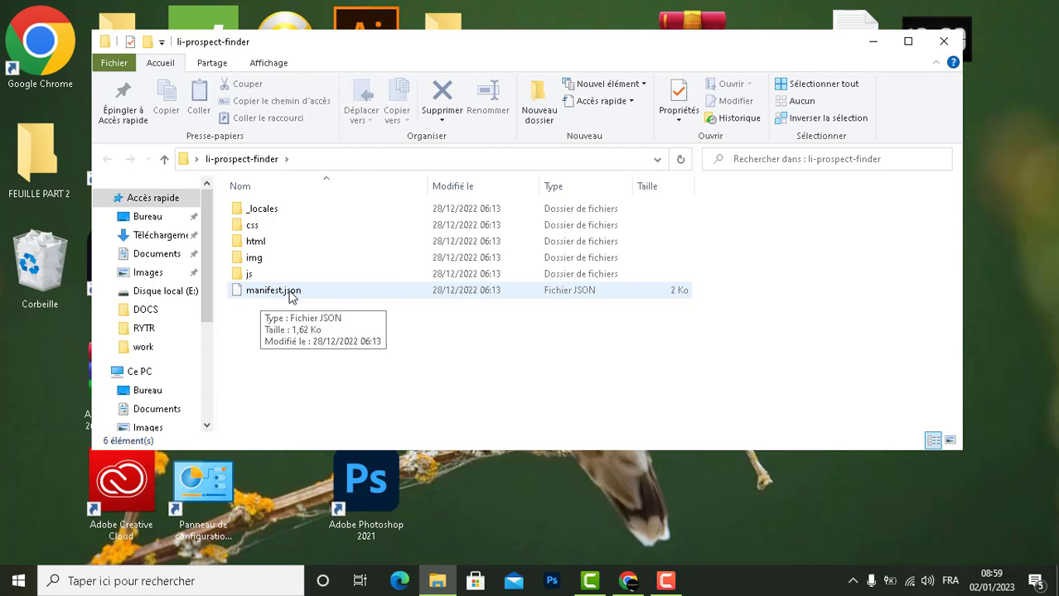
left_click(950, 47)
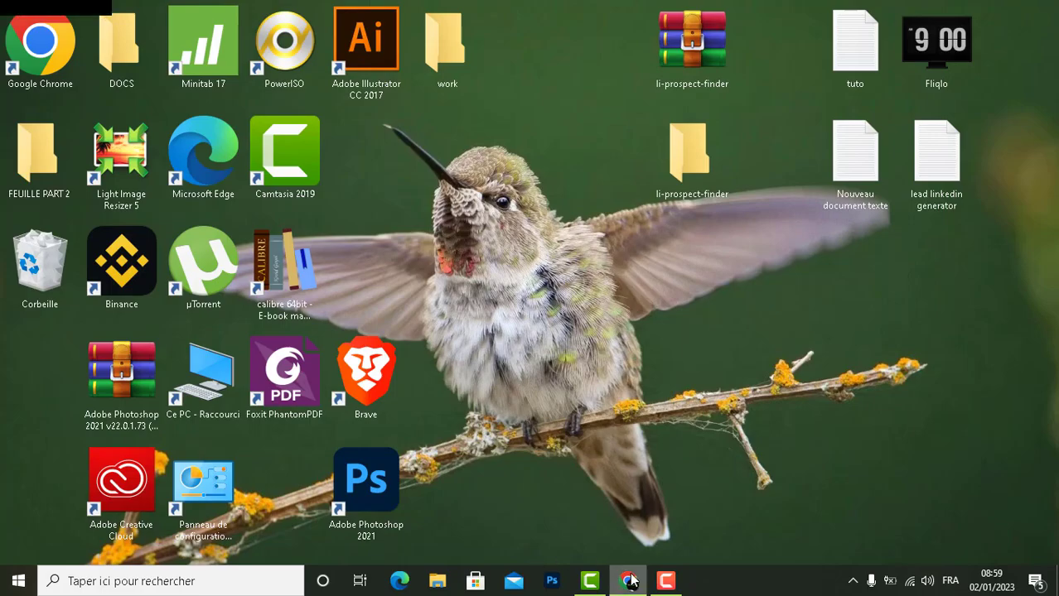
- Switch back to Chrome and open its extensions management page
left_click(627, 579)
left_click(1045, 41)
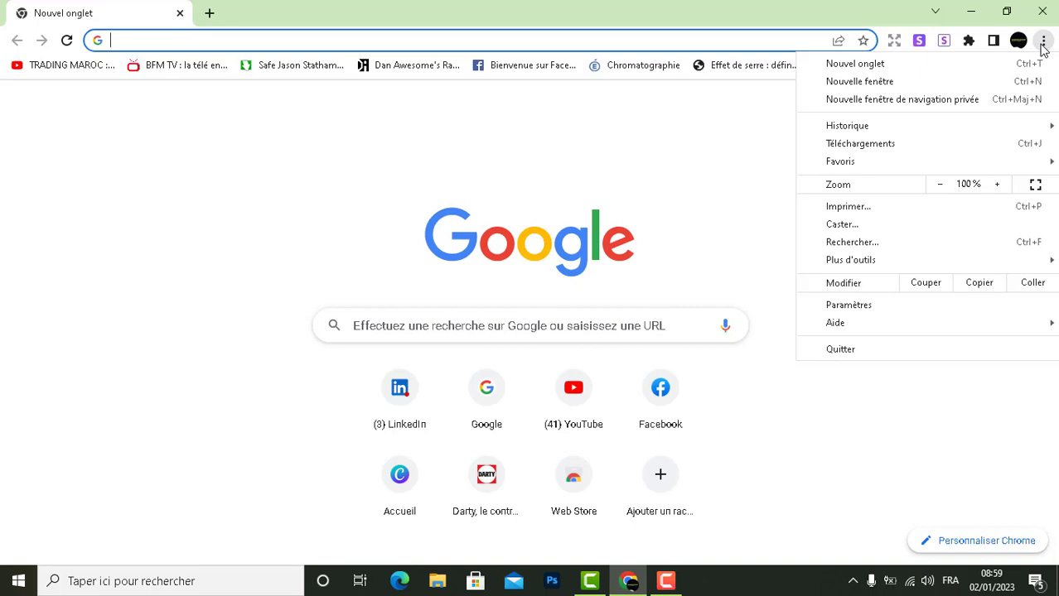
mouse_move(931, 263)
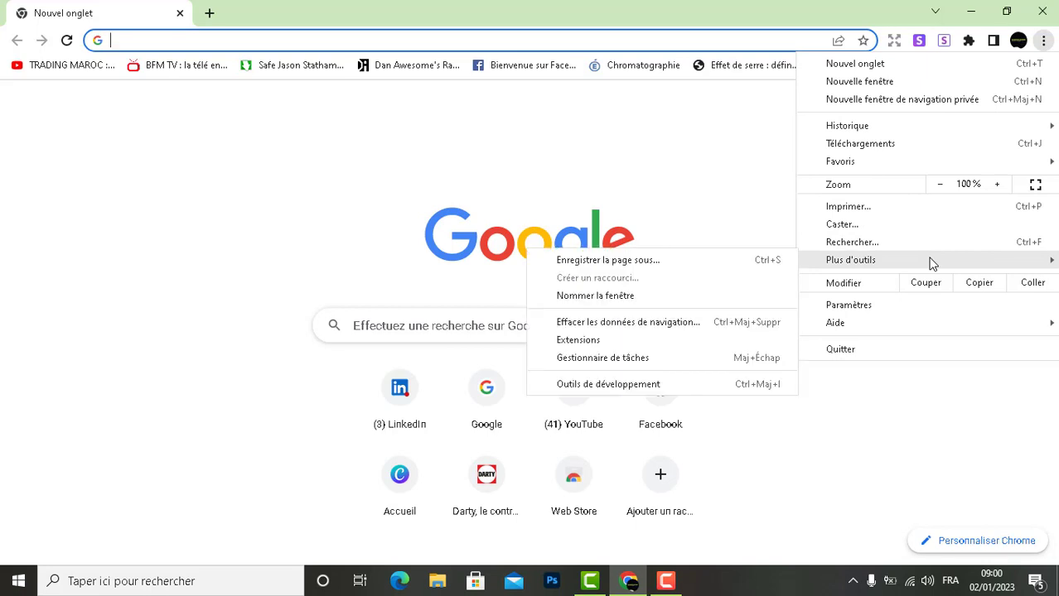
left_click(605, 347)
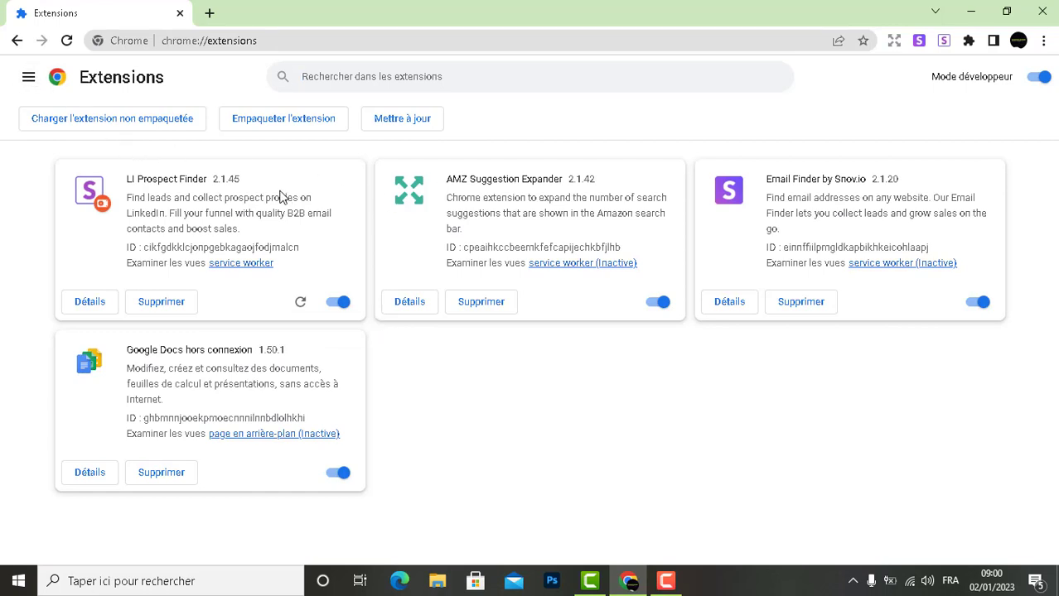
left_click(28, 80)
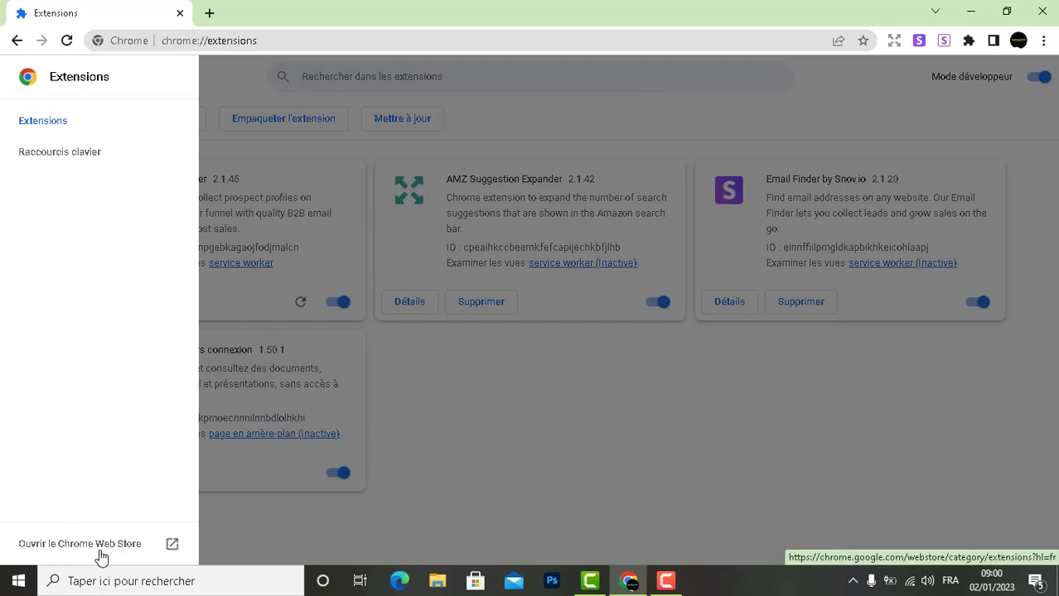
left_click(422, 457)
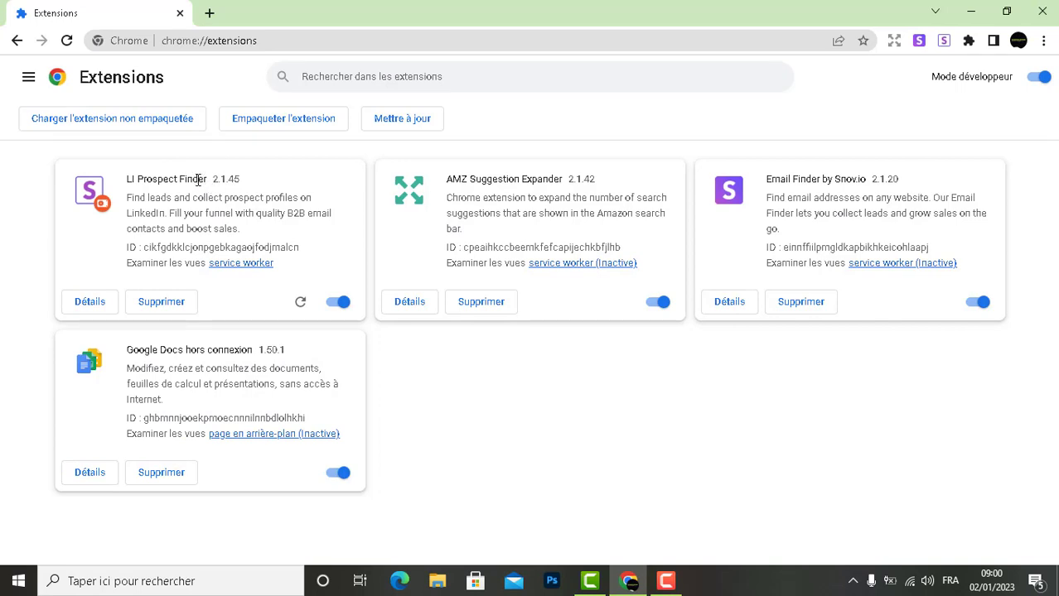
- Turn the extensions developer mode off and back on
left_click(1040, 80)
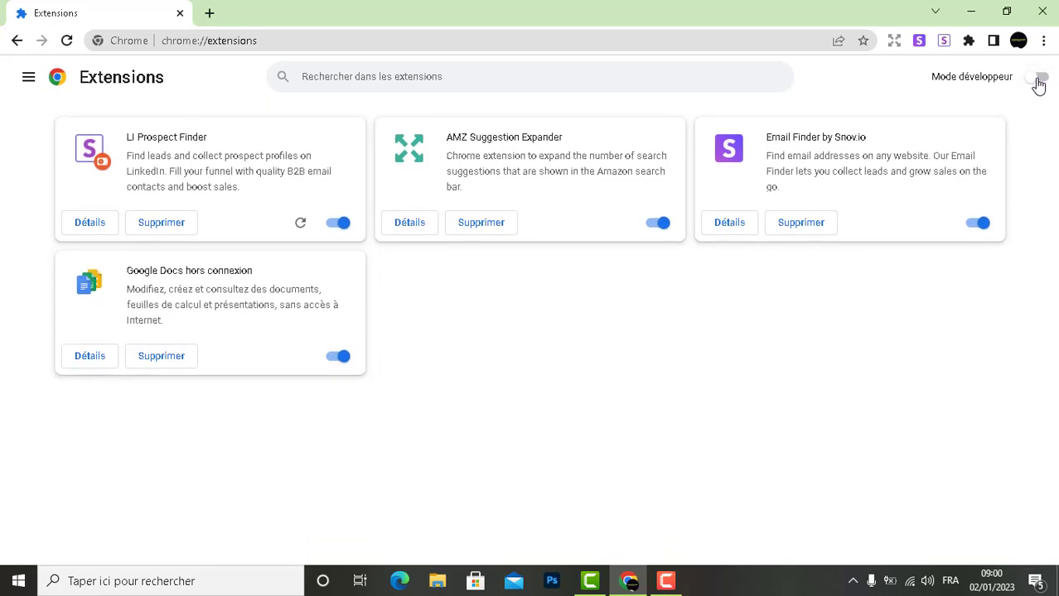
left_click(1040, 79)
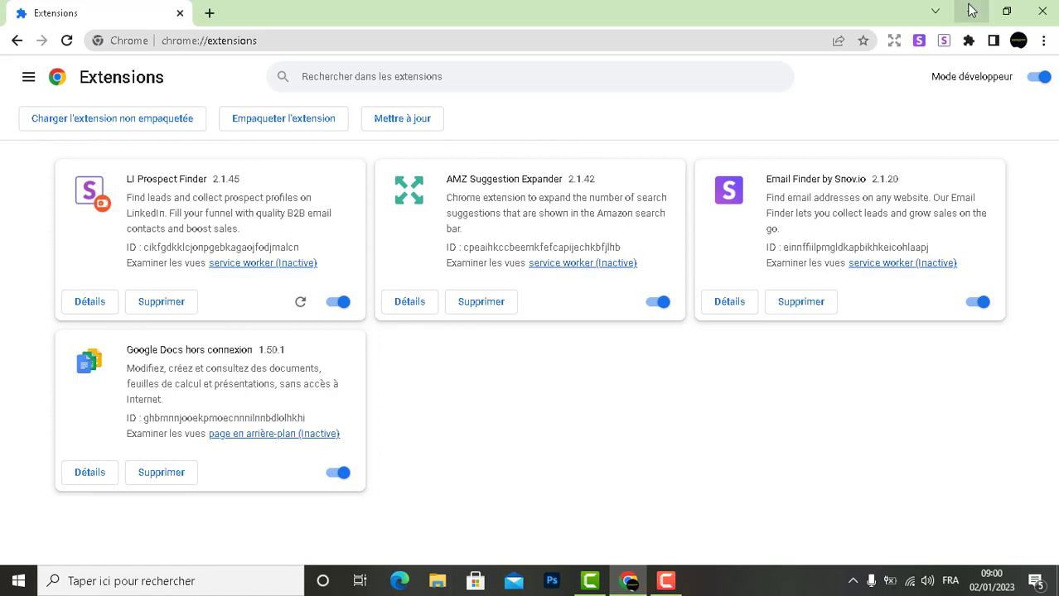
left_click(27, 79)
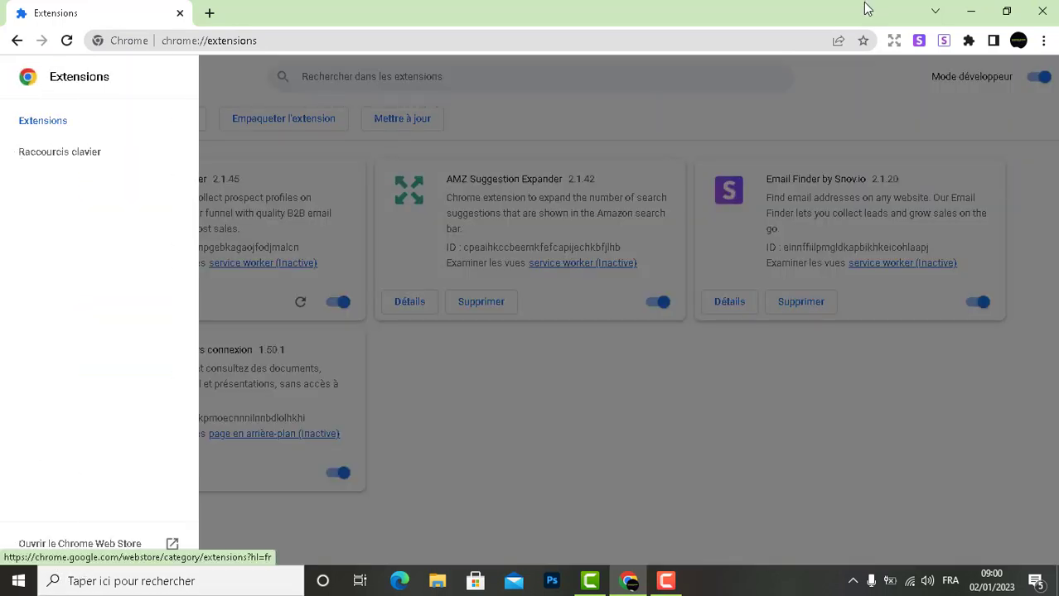
left_click(662, 116)
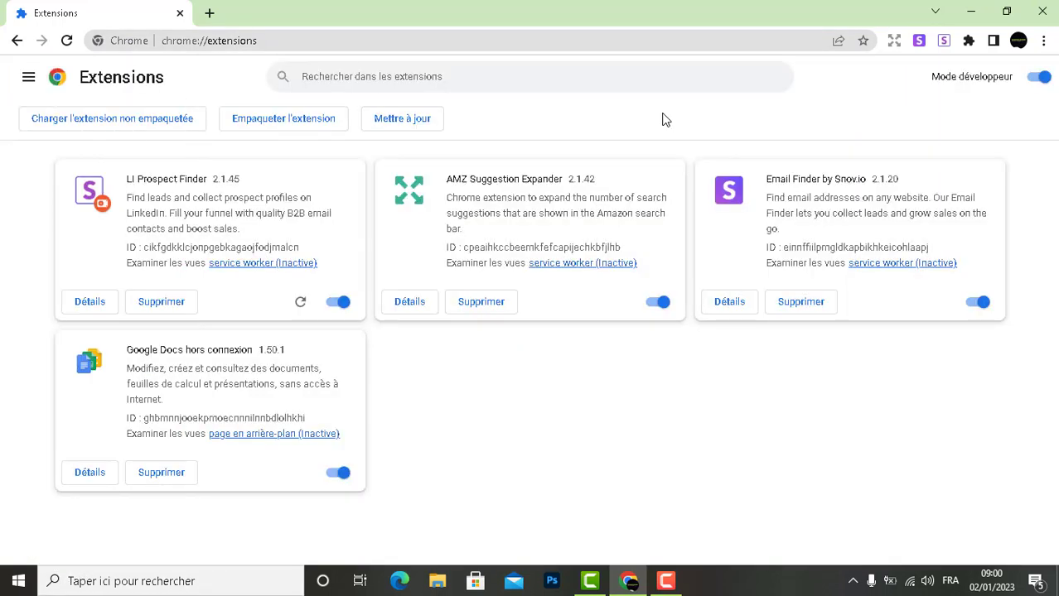
- Locate the li-prospect-finder folder on the desktop and check in Chrome's extensions list that LI Prospect Finder is pinned
left_click(970, 10)
left_click_drag(668, 134, 733, 583)
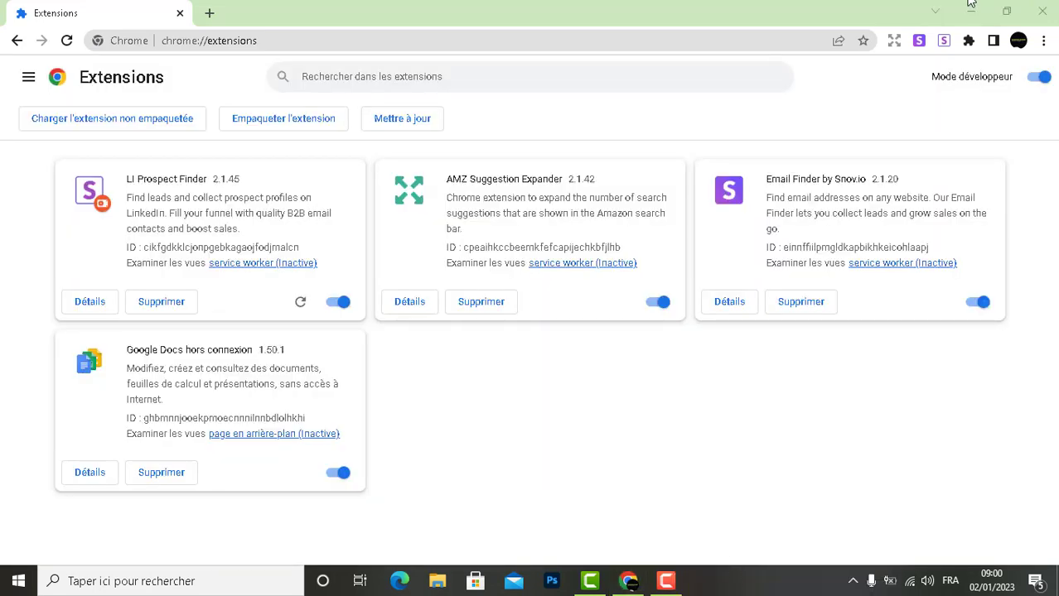
left_click(627, 580)
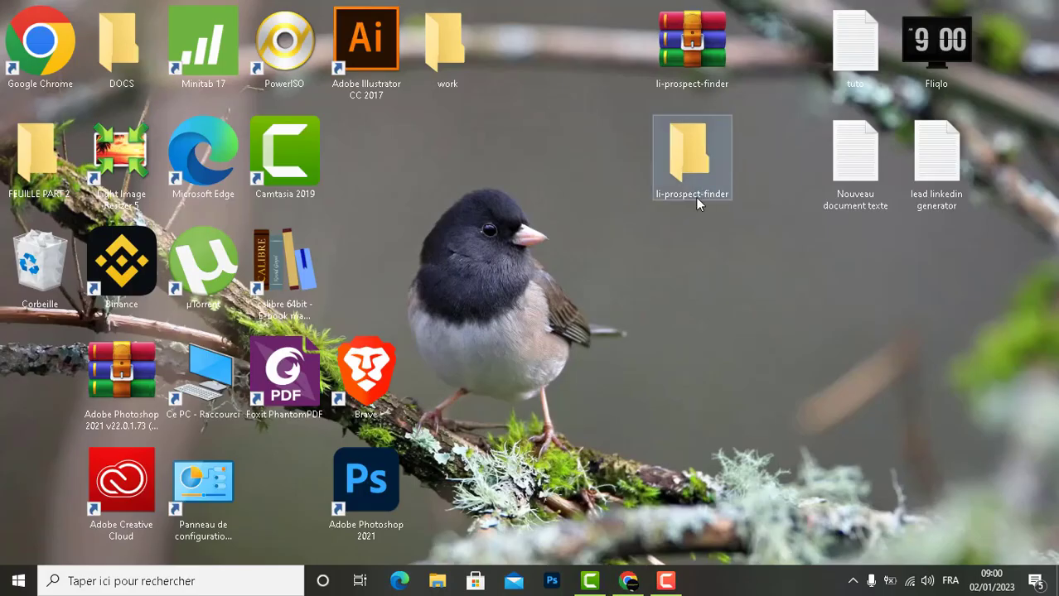
left_click(621, 581)
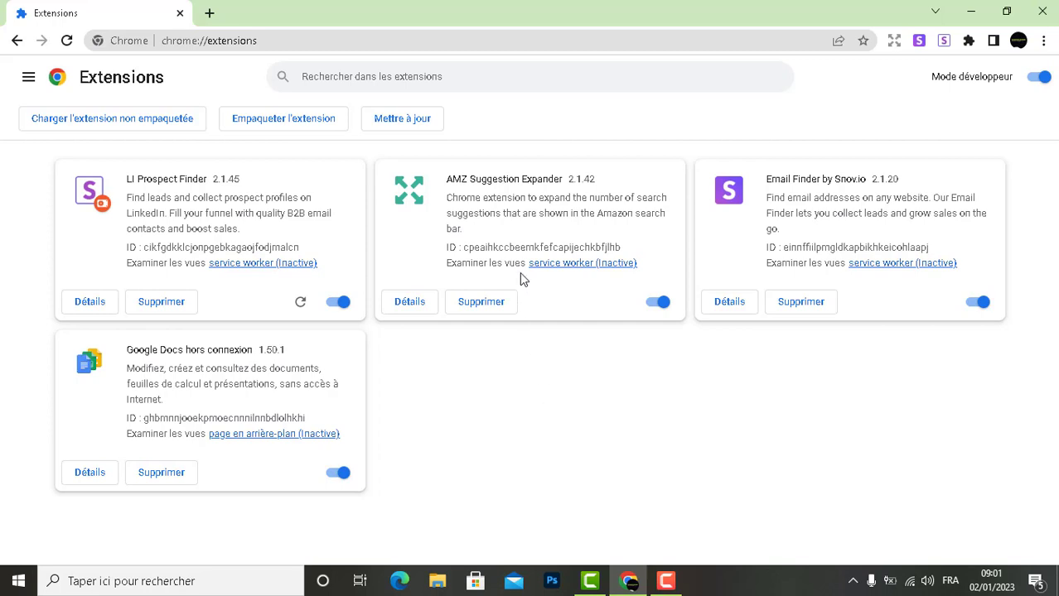
left_click(968, 43)
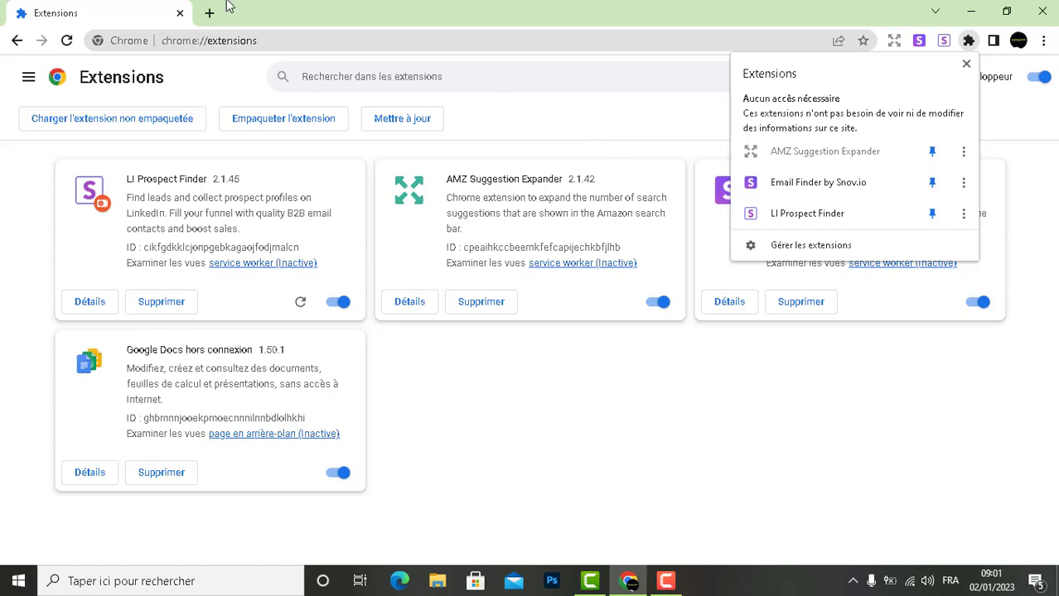
- Go to linkedin.com in the current browser tab
left_click(190, 38)
type("linkedin.com")
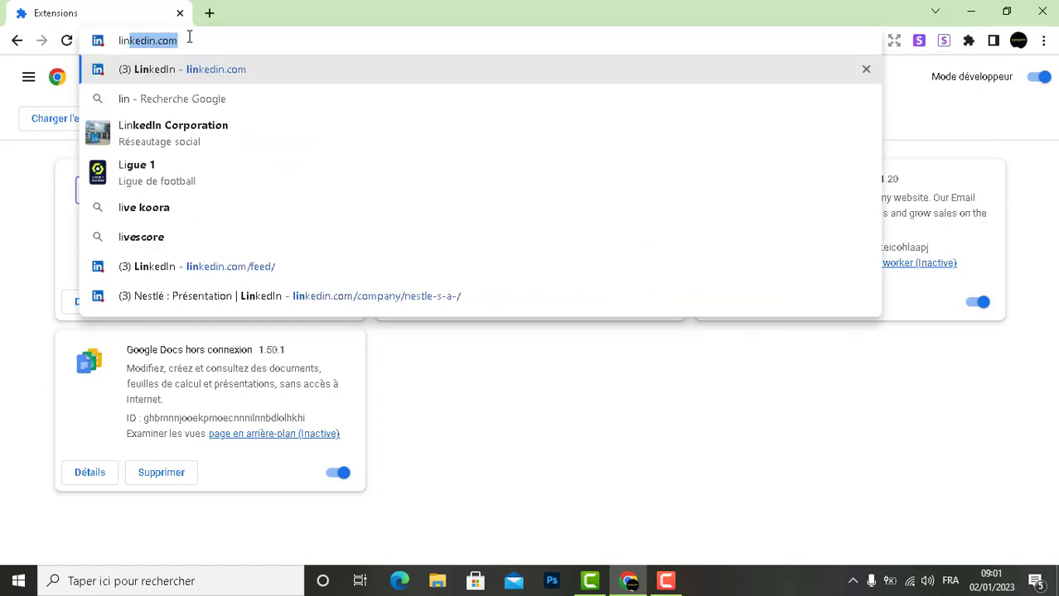
key("Return")
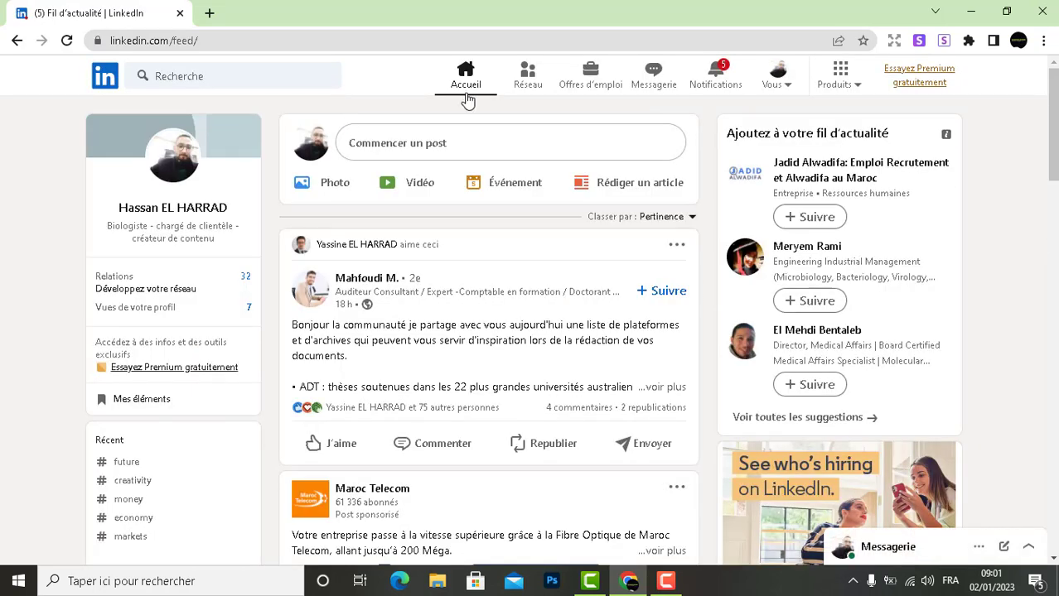
- Search LinkedIn for "nestlé" using the suggested company entry
left_click(292, 76)
type("nes")
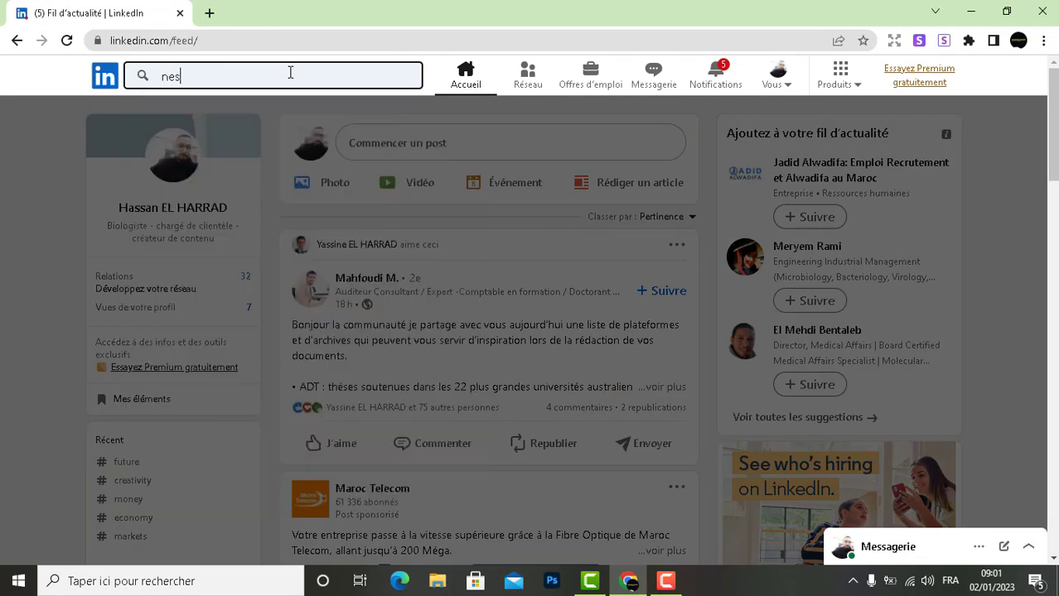
type("tlé")
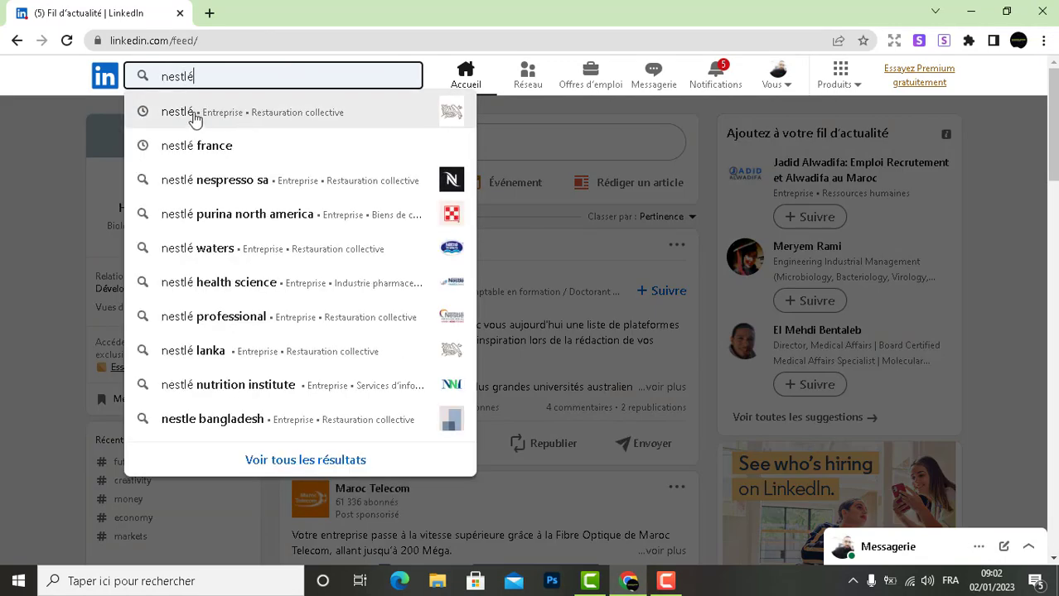
left_click(192, 117)
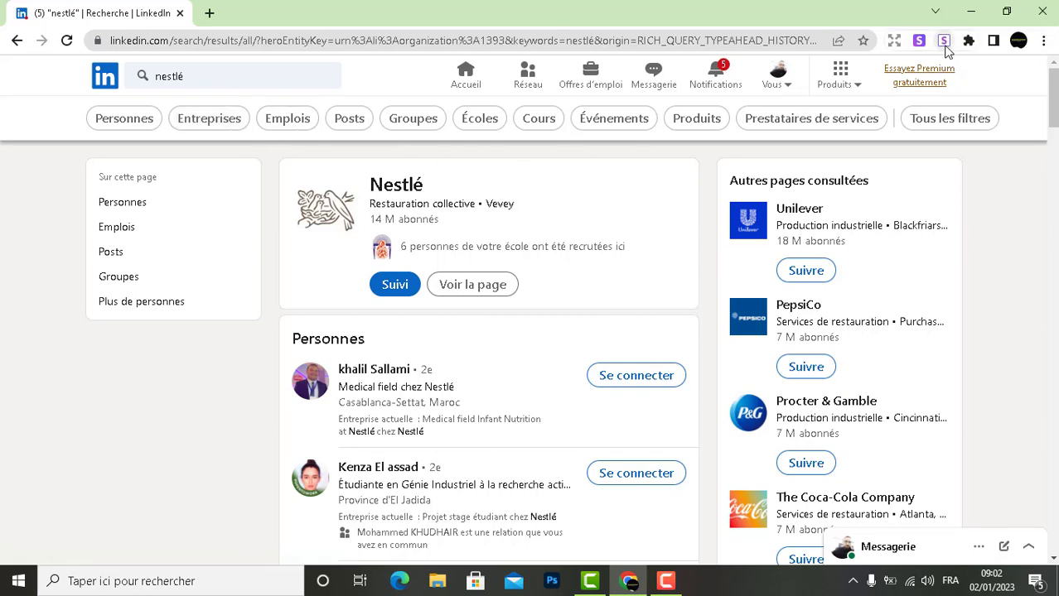
- Log in to Snov.io from the LI Prospect Finder extension with the Google account and close the Snov.io page
left_click(943, 41)
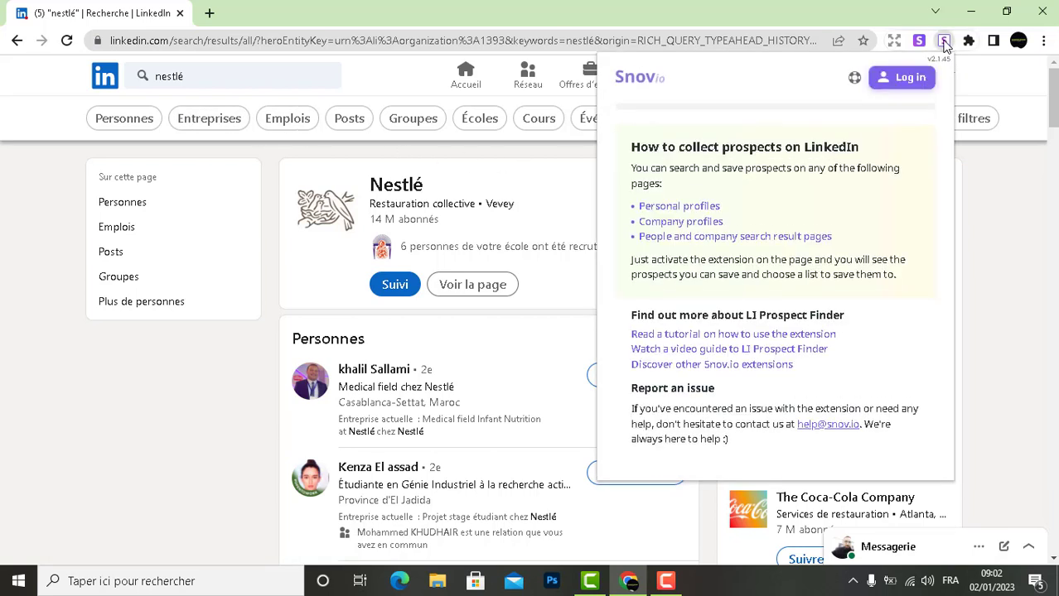
left_click(908, 79)
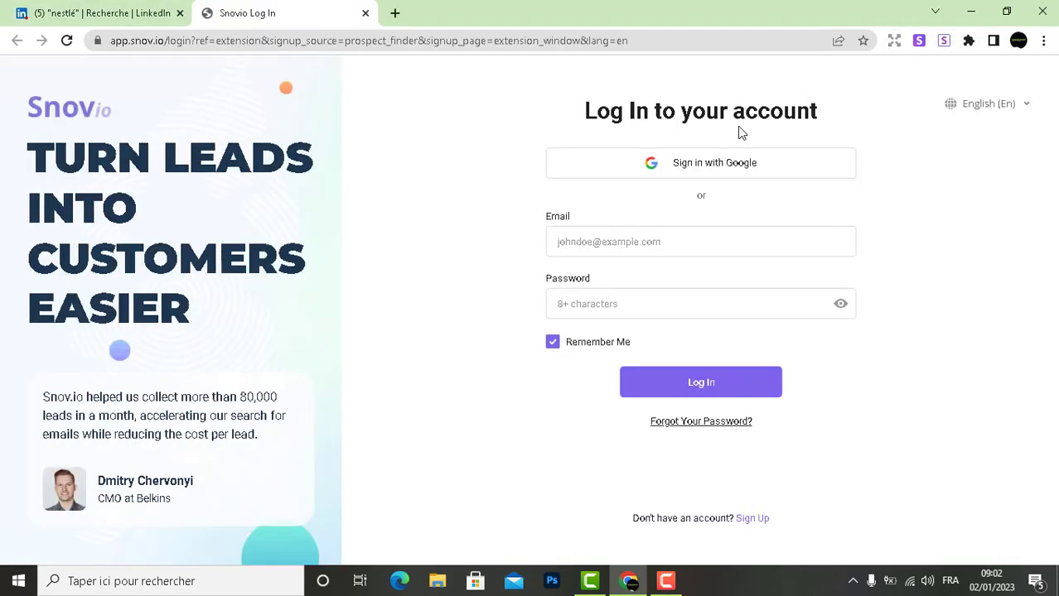
left_click(712, 165)
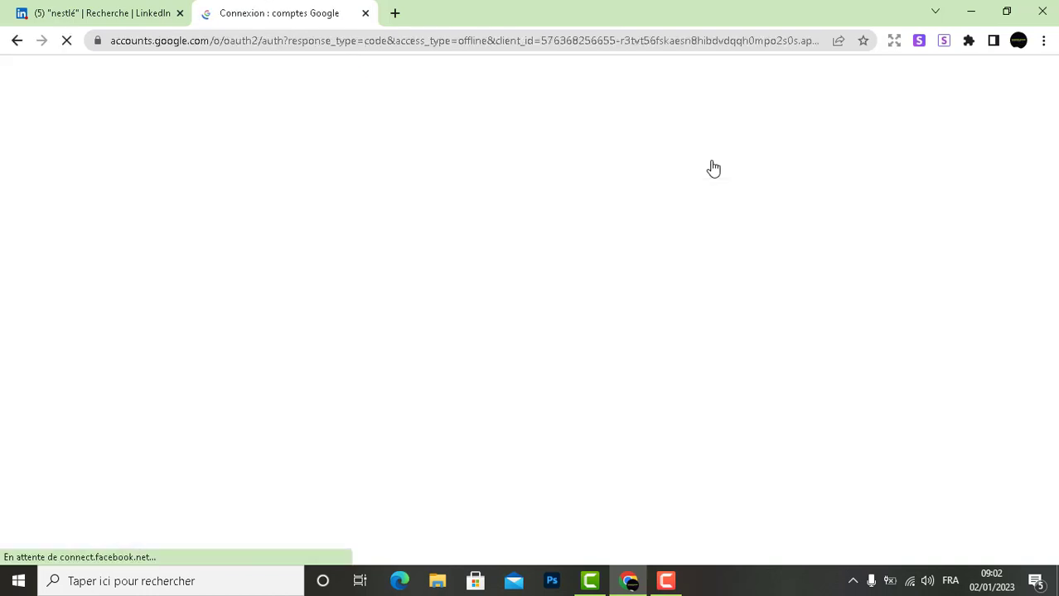
left_click(510, 301)
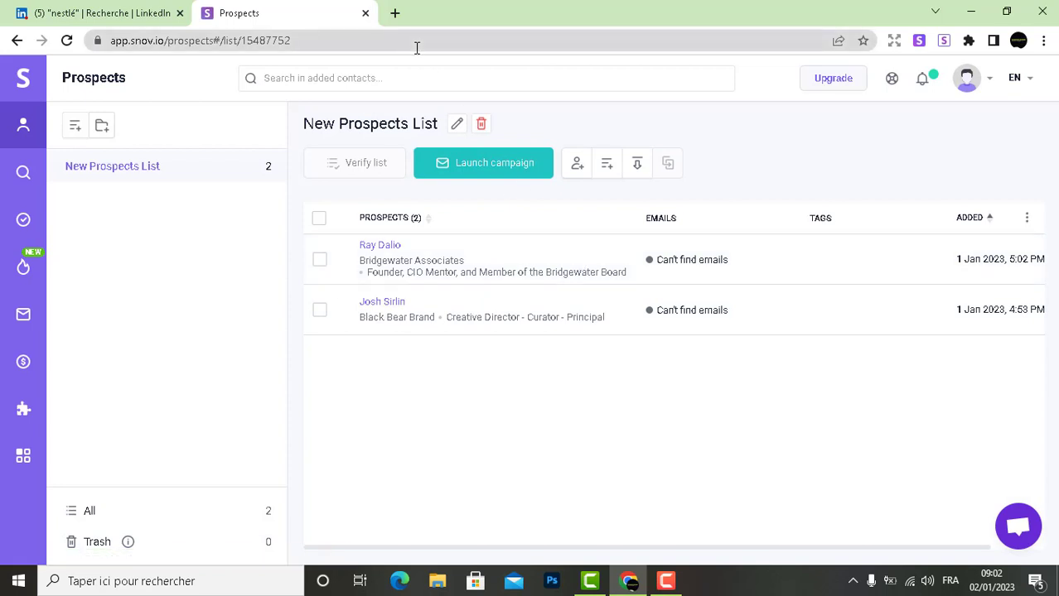
left_click(364, 13)
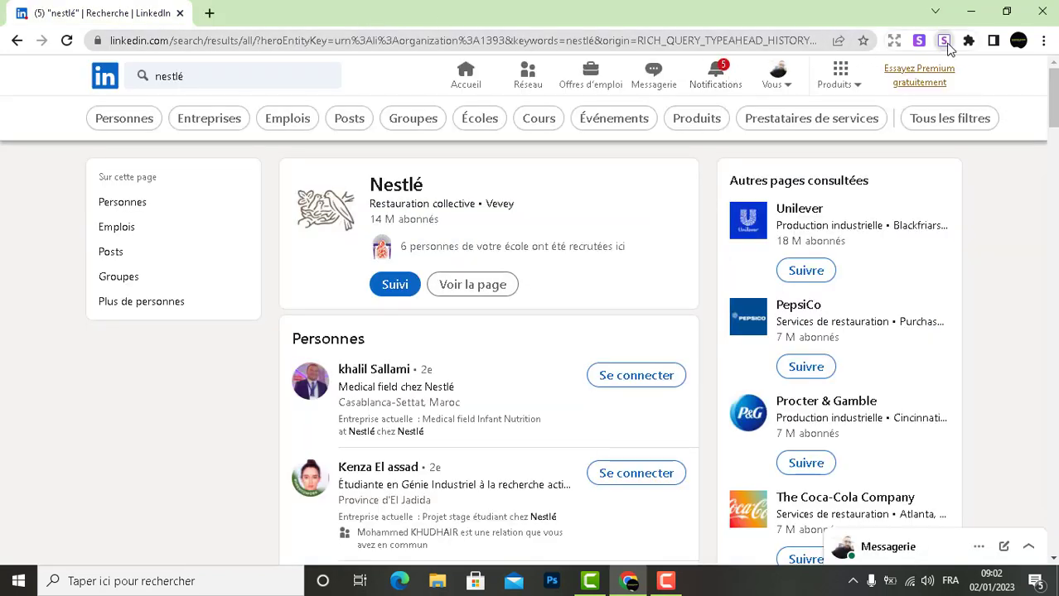
- Open Nestlé's LinkedIn company page and save the company to the "nestle" list with LI Prospect Finder
left_click(945, 42)
left_click(415, 189)
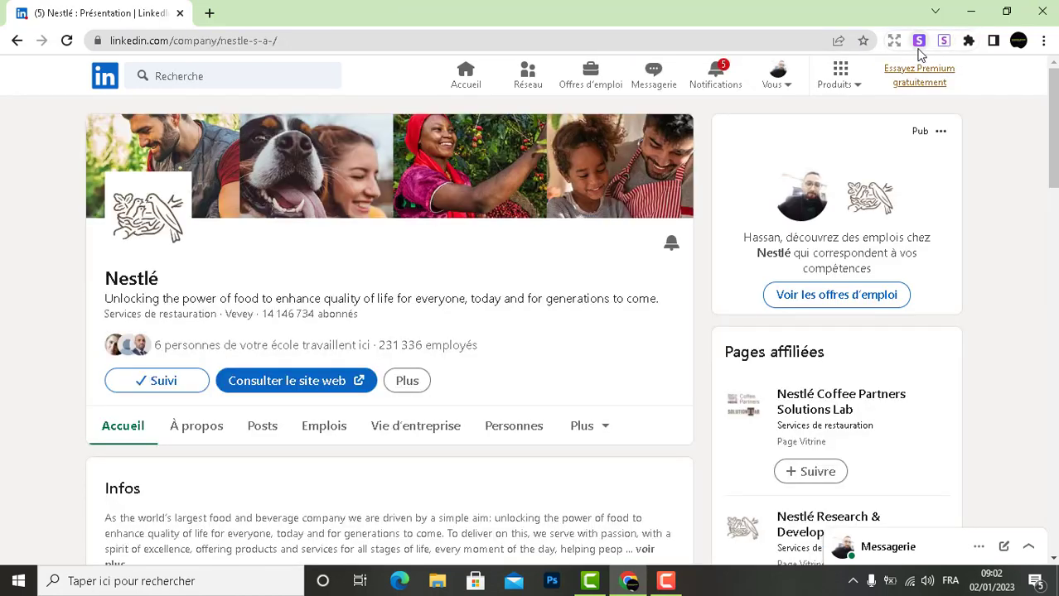
left_click(944, 41)
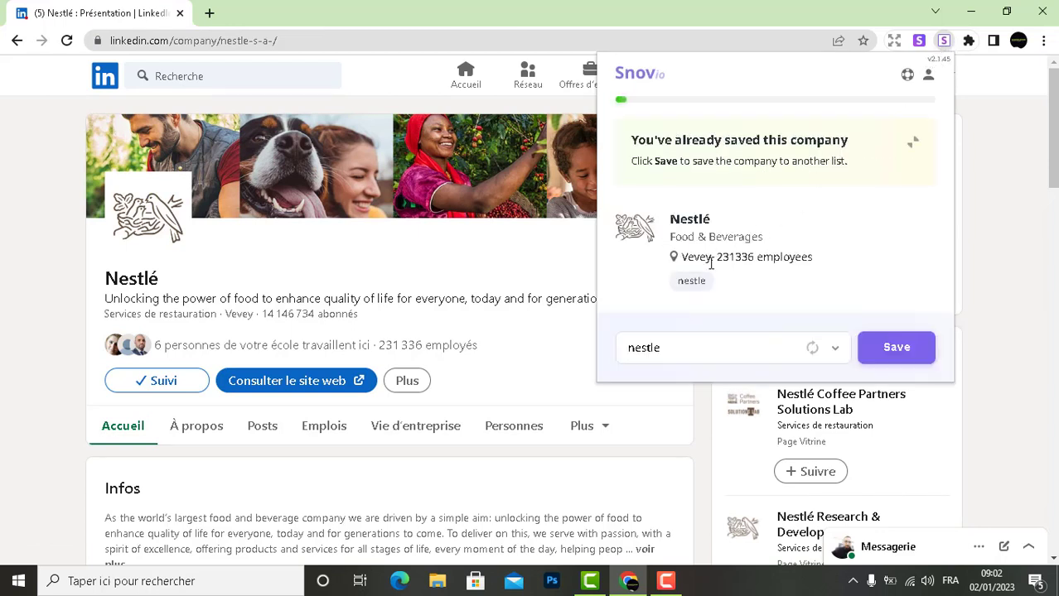
left_click(775, 355)
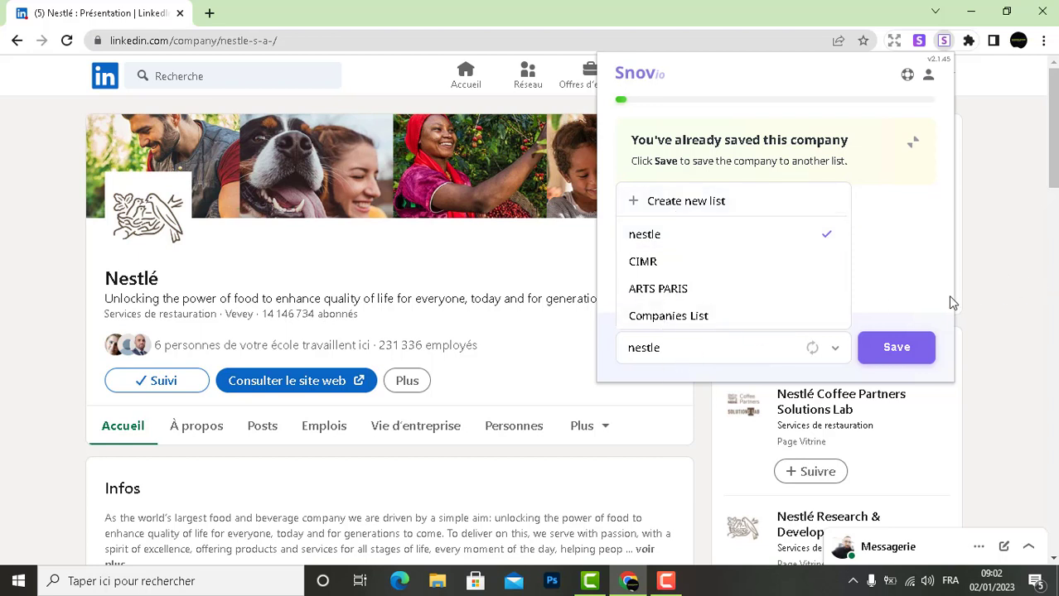
left_click(870, 351)
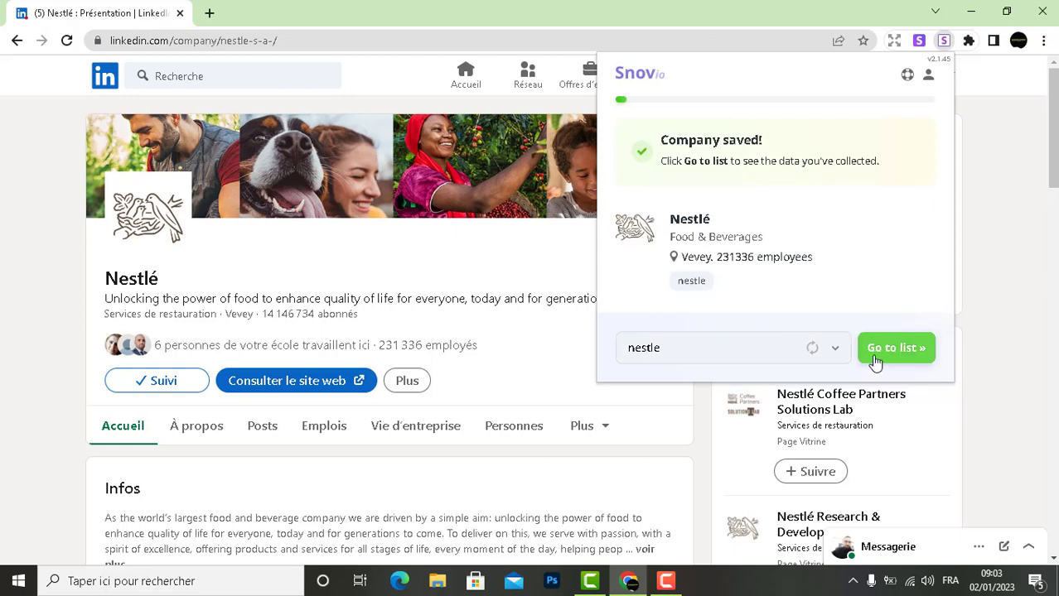
- Go to the saved "nestle" list in Snov.io and open the Nestlé company's details down to its prospects
left_click(895, 348)
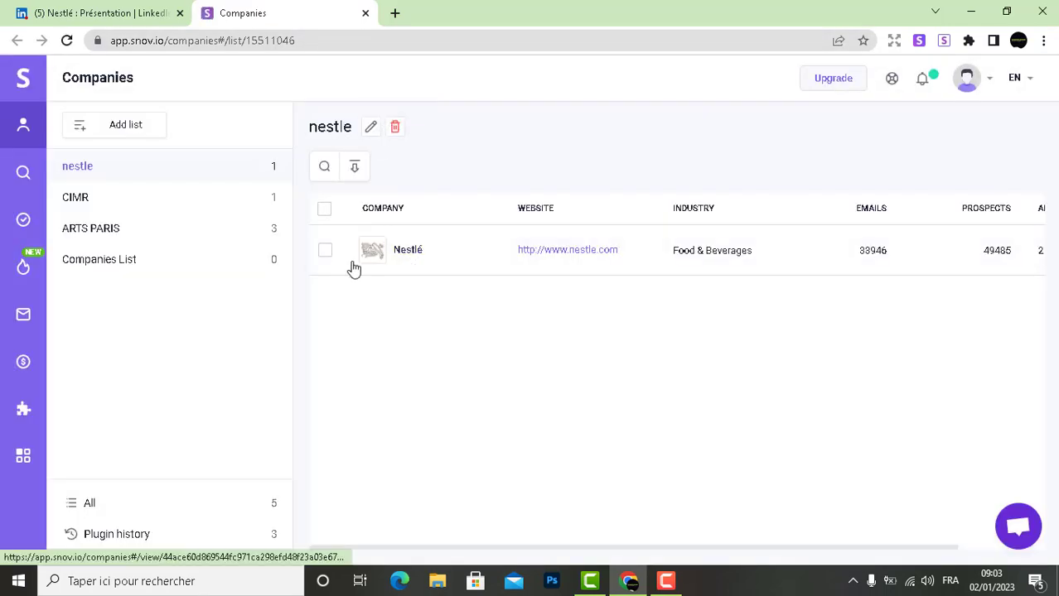
left_click(405, 257)
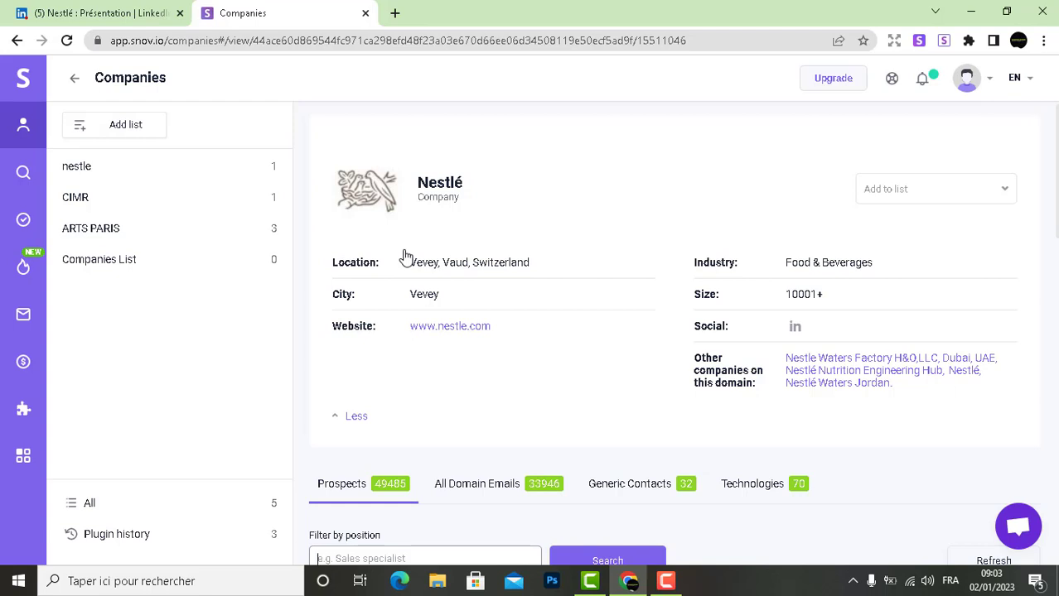
scroll(964, 201, "down", 3)
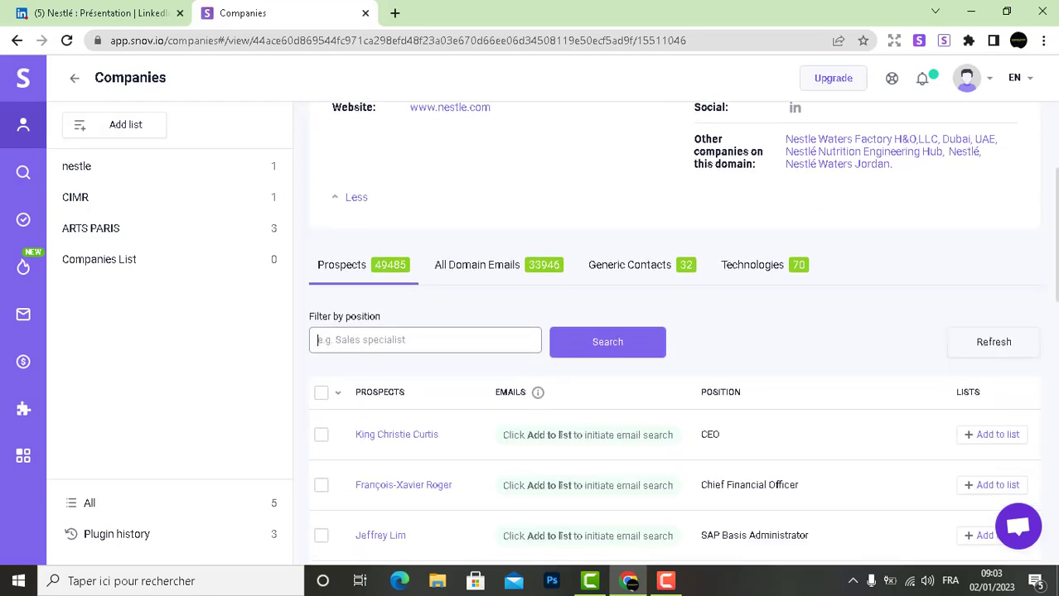
- Review Nestlé's prospects and the list of all its domain emails
scroll(1052, 291, "down", 2)
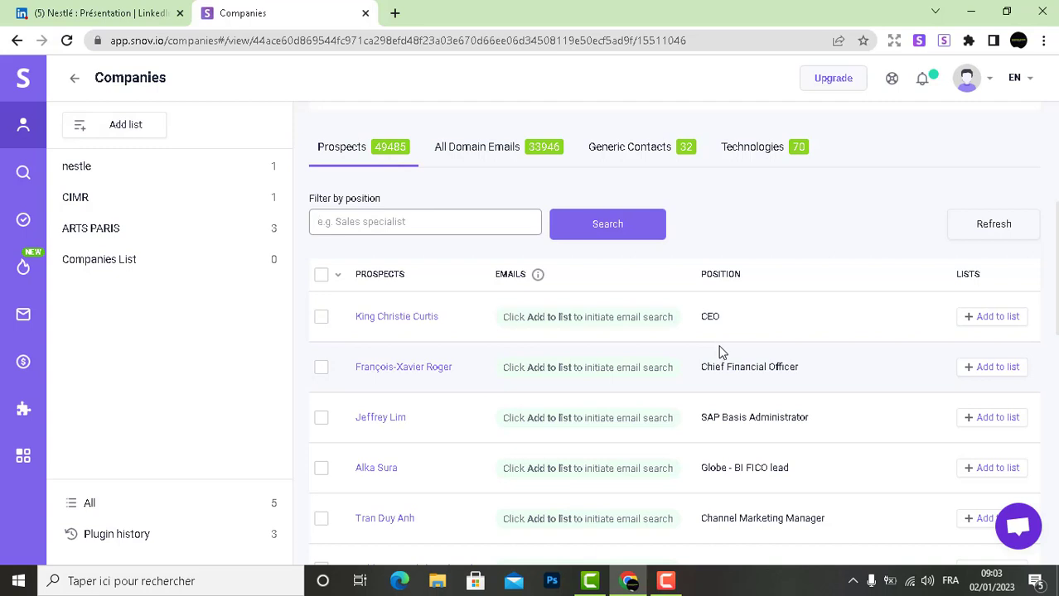
left_click(496, 156)
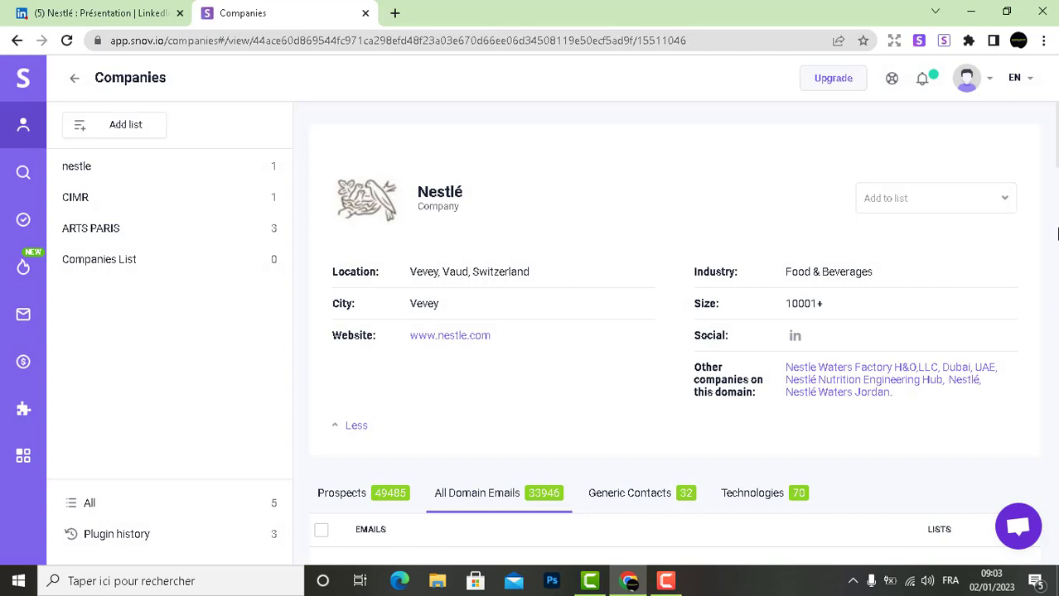
left_click_drag(1055, 169, 1049, 199)
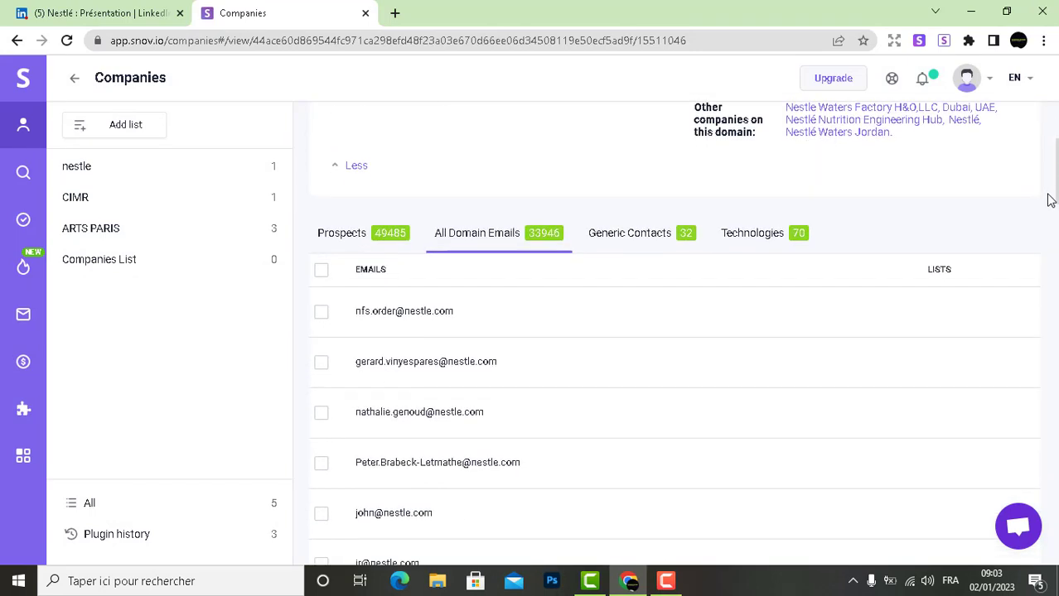
- Look through the generic contact emails listed for Nestlé
left_click(632, 236)
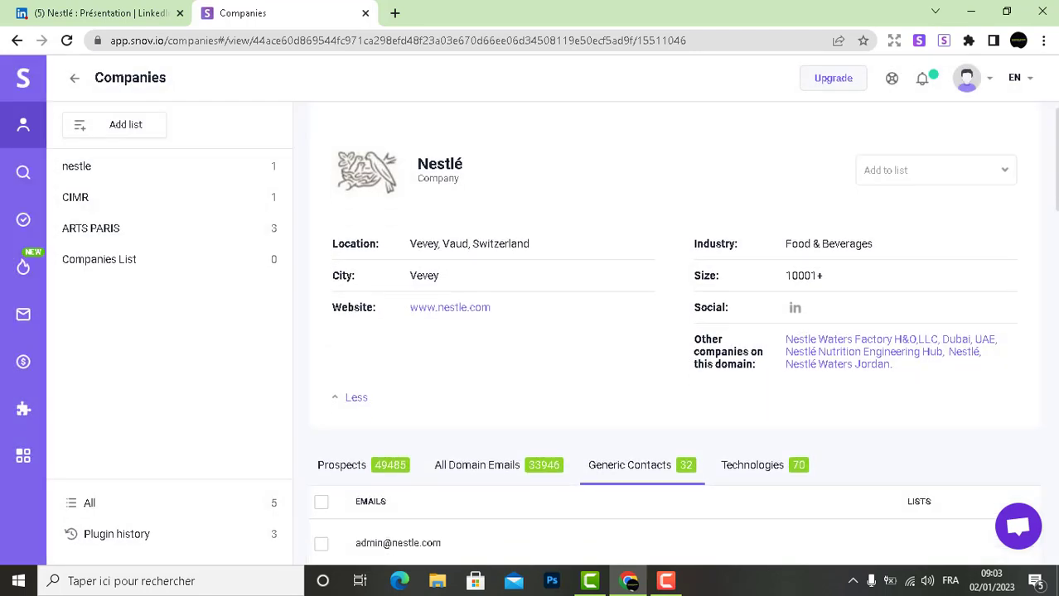
scroll(674, 331, "down", 4)
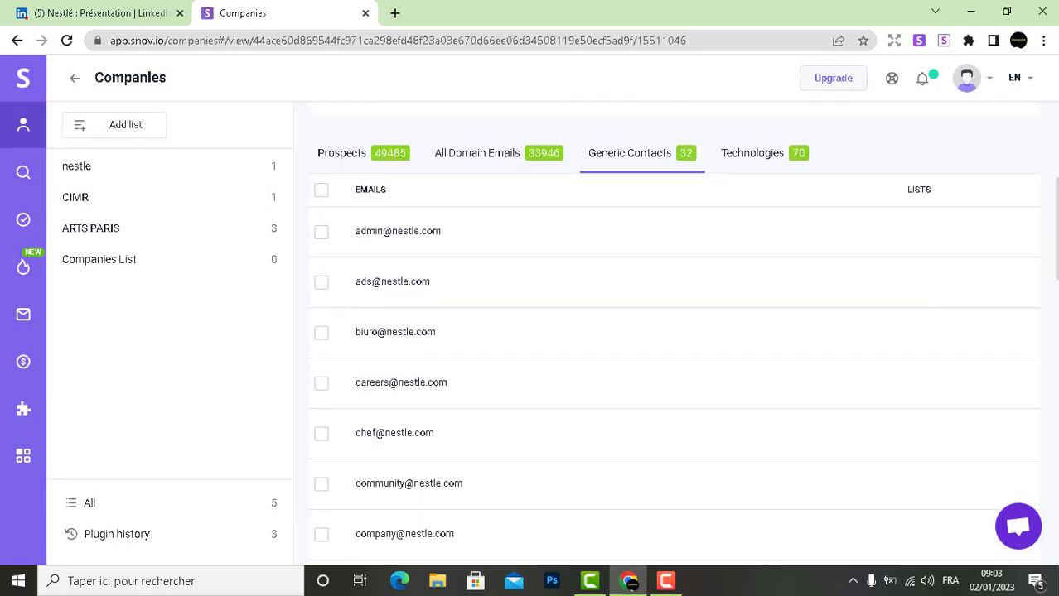
scroll(674, 331, "down", 2)
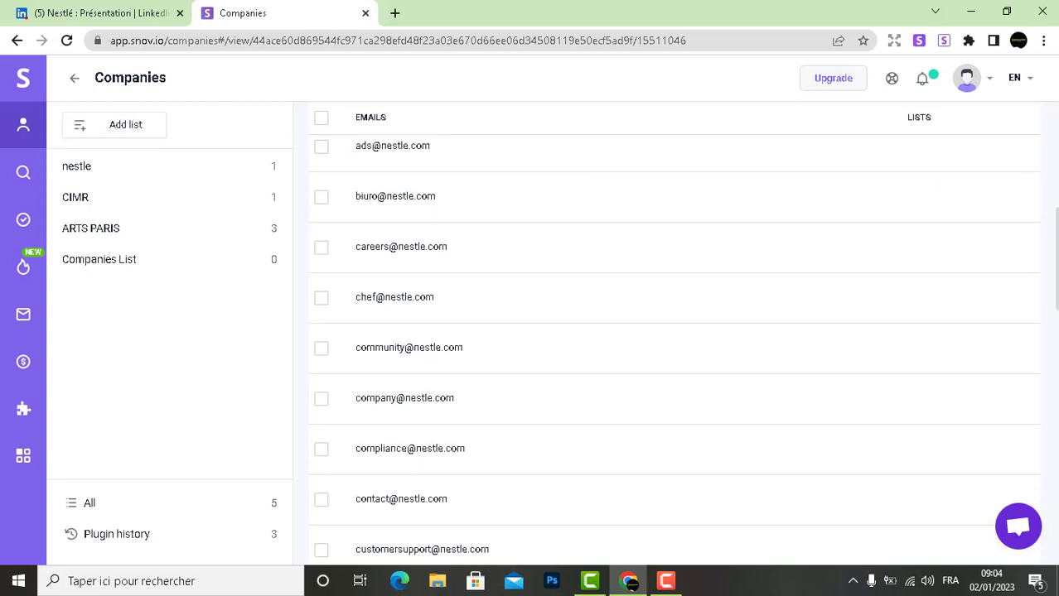
scroll(674, 331, "down", 1)
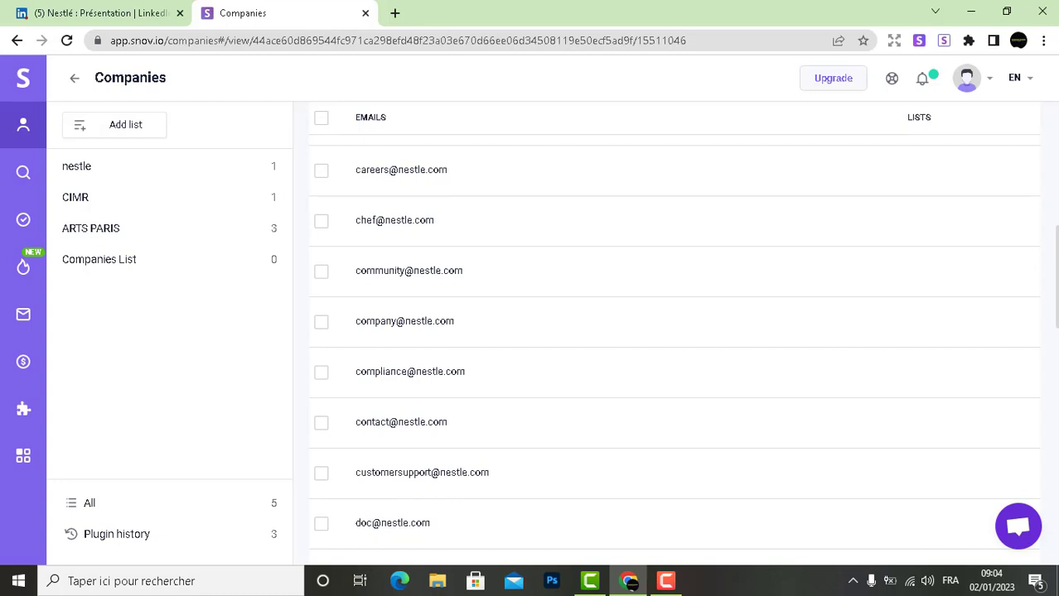
scroll(673, 331, "down", 2)
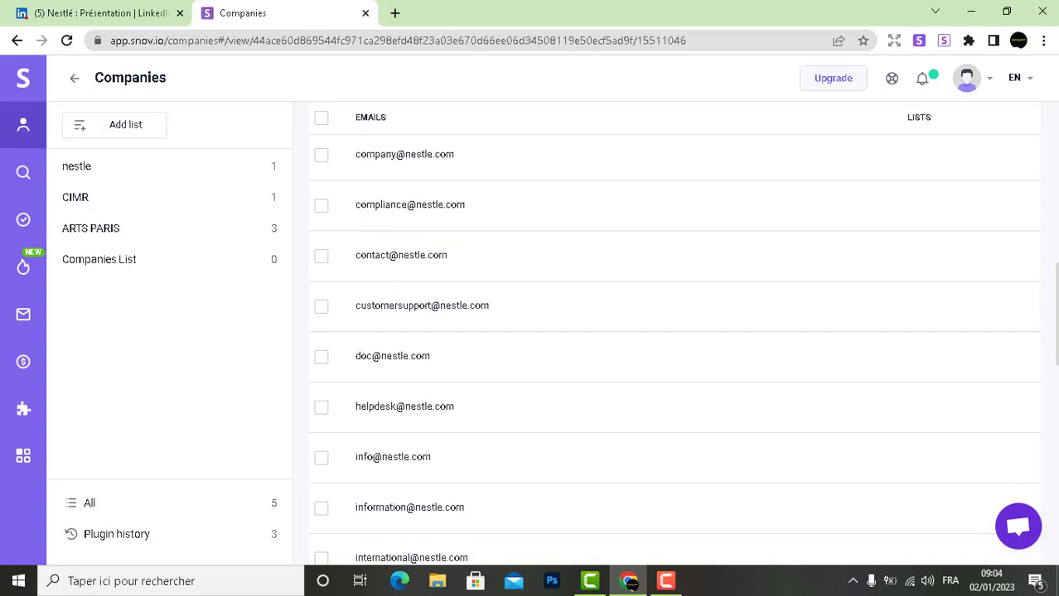
scroll(1035, 208, "up", 5)
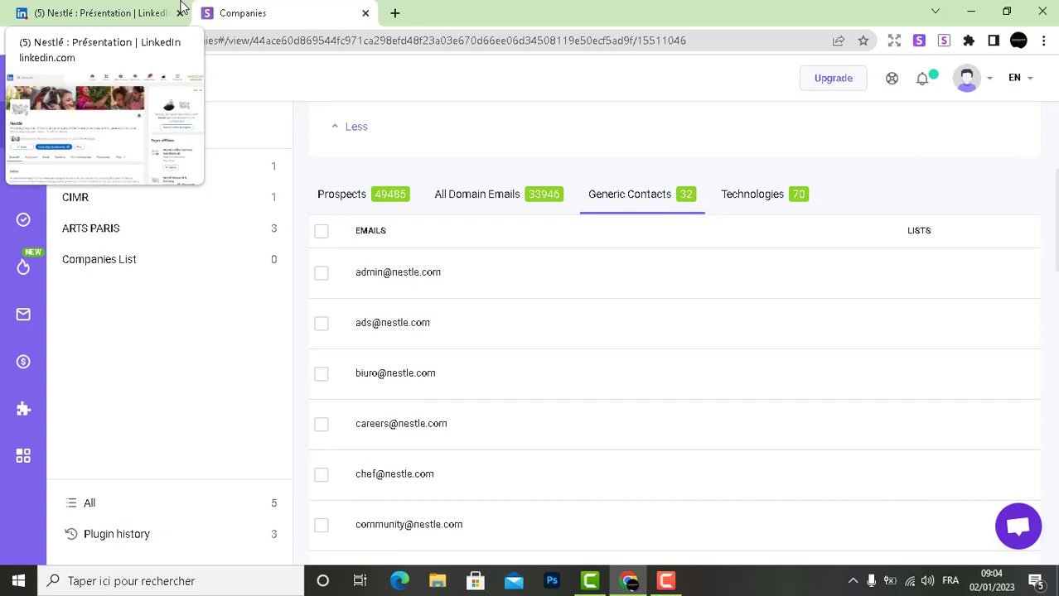
- Switch back to Nestlé's LinkedIn company page and look over its overview
left_click(139, 9)
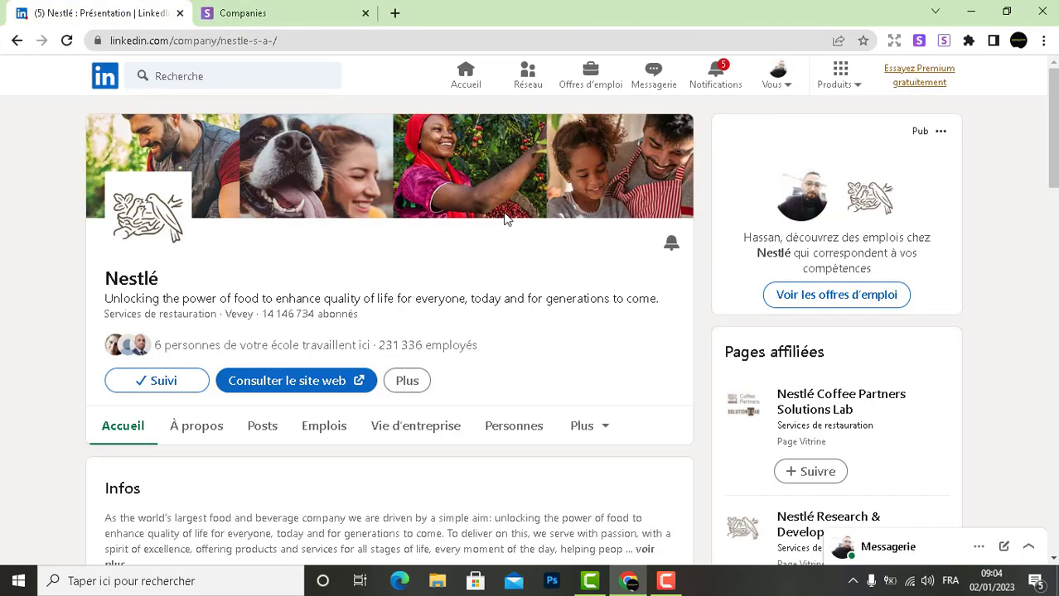
scroll(530, 331, "down", 1)
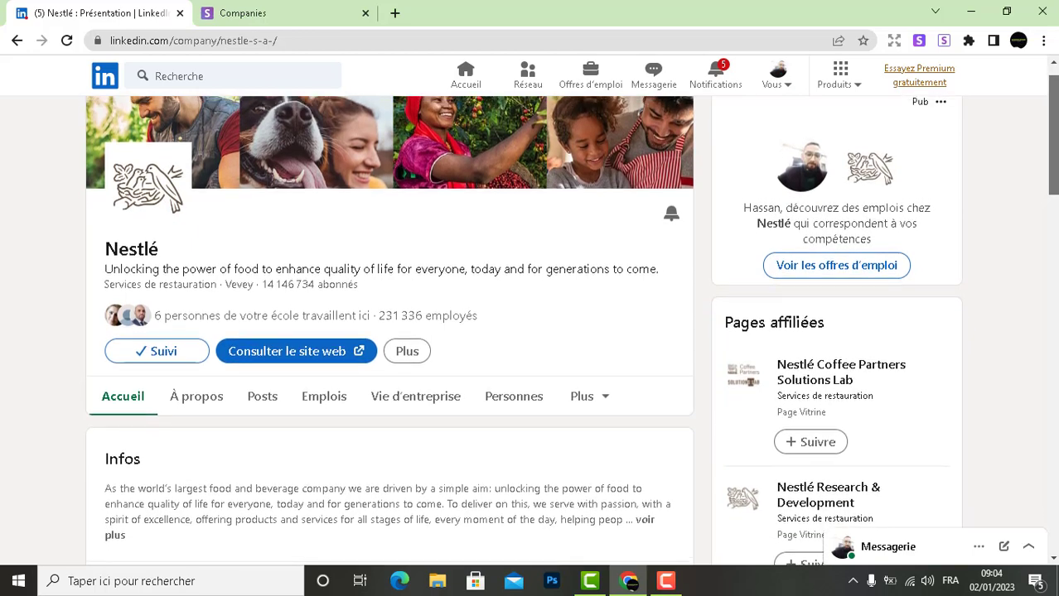
scroll(530, 331, "up", 1)
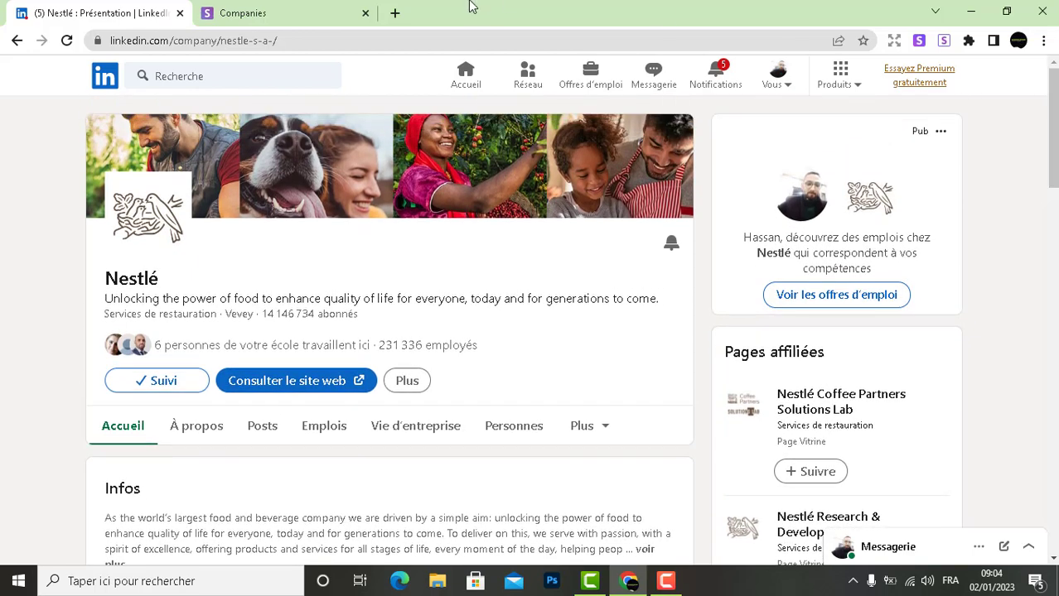